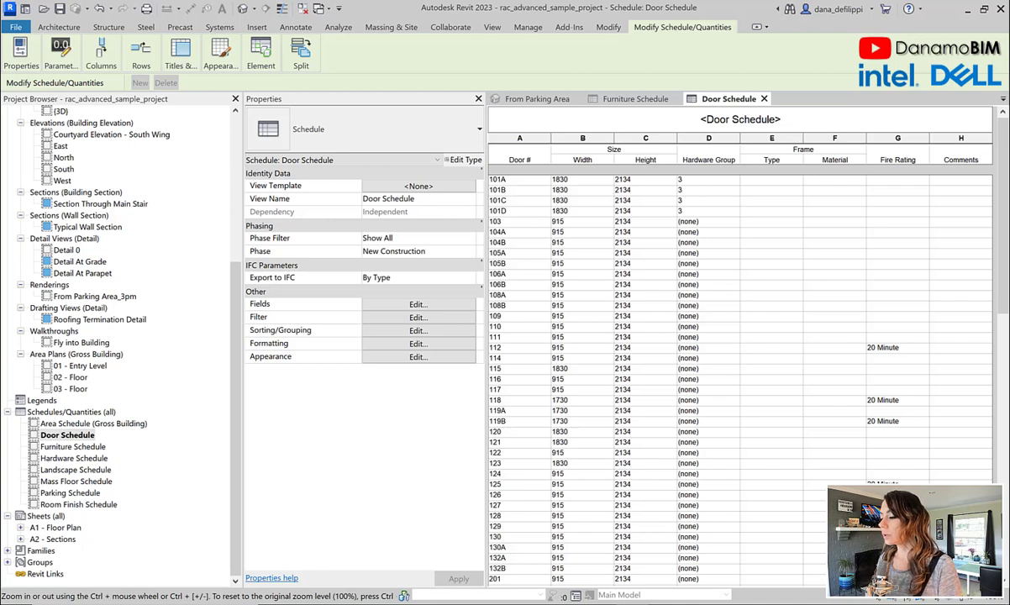
# Check the Hardware Schedule's hardware sets, then return to the Door Schedule view.
pyautogui.click(76, 435)
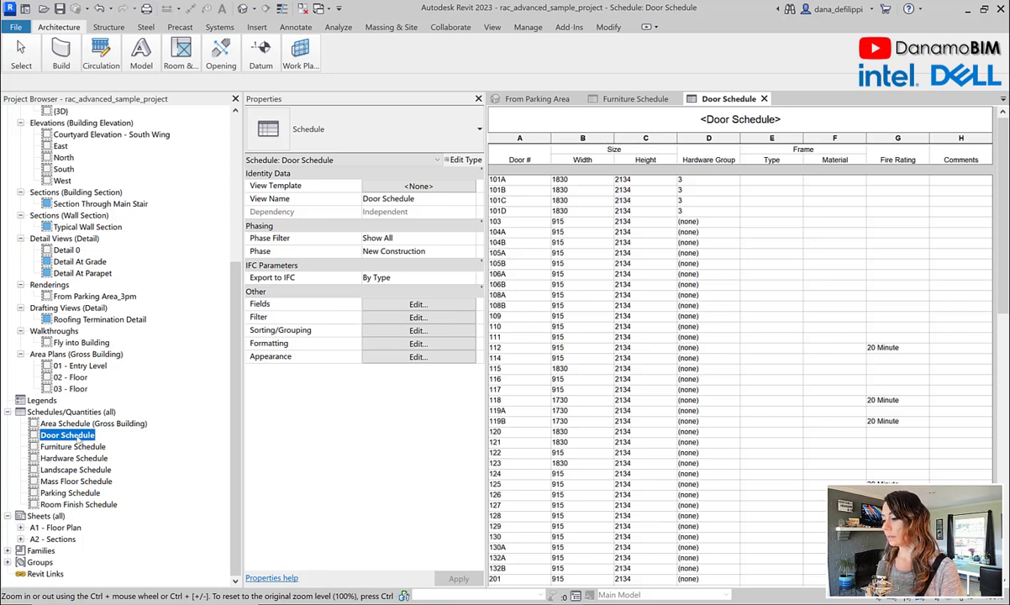
pyautogui.doubleClick(81, 460)
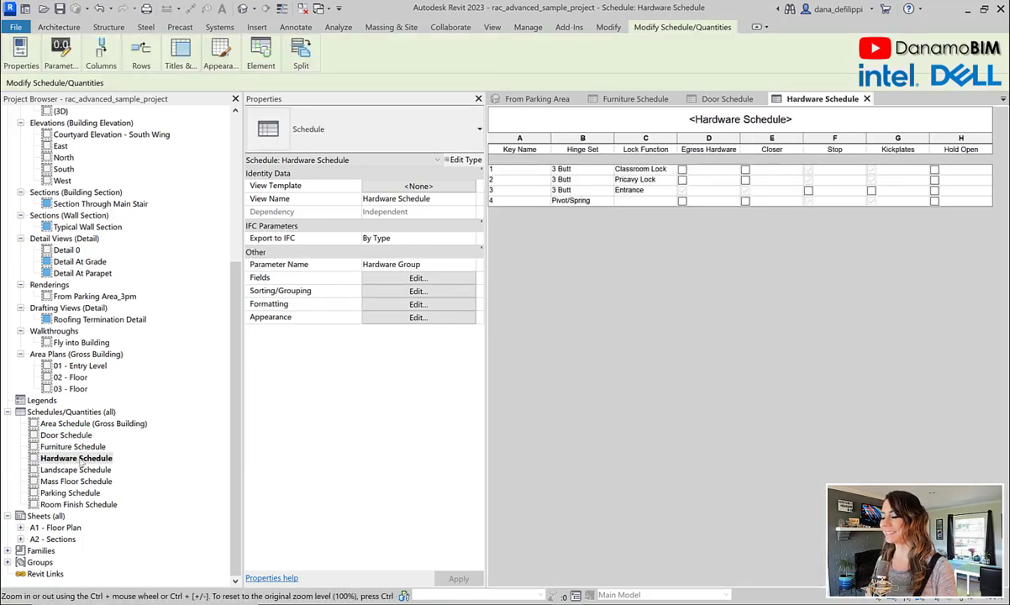
pyautogui.doubleClick(68, 436)
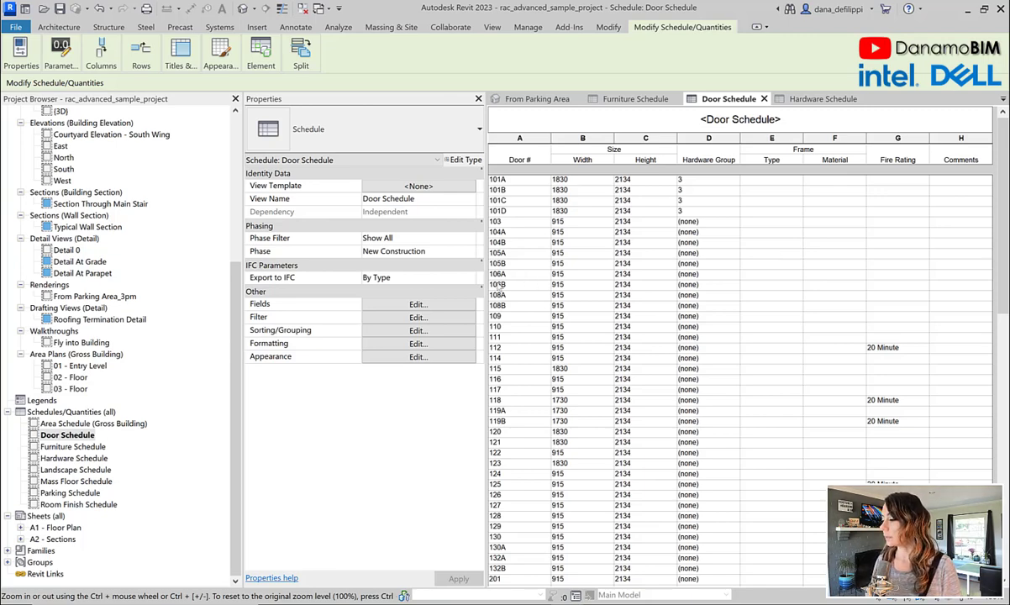
# Insert the Type and Family fields after Height in the Door Schedule's field list.
pyautogui.click(419, 304)
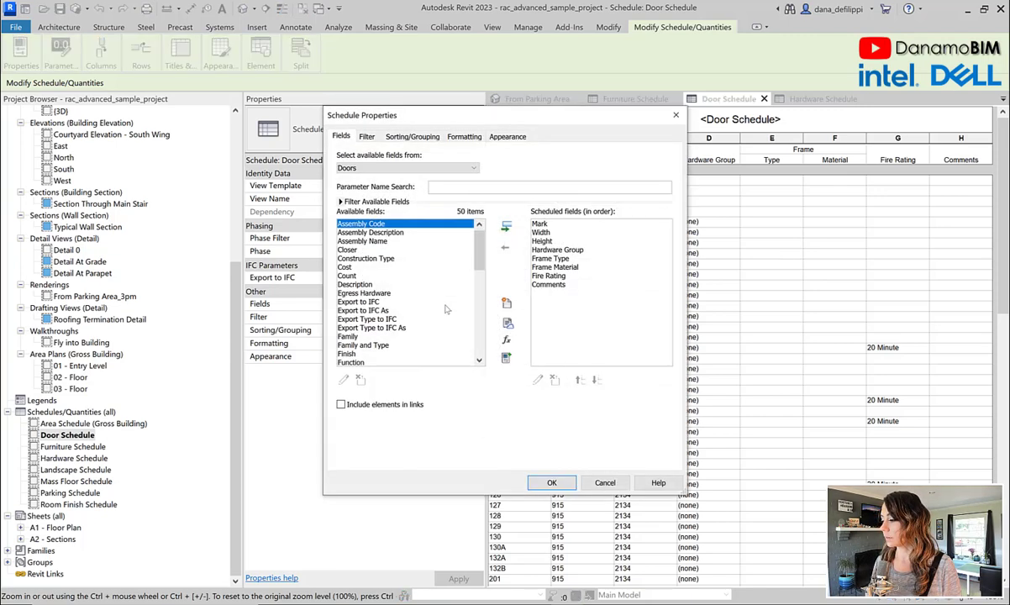
pyautogui.click(538, 243)
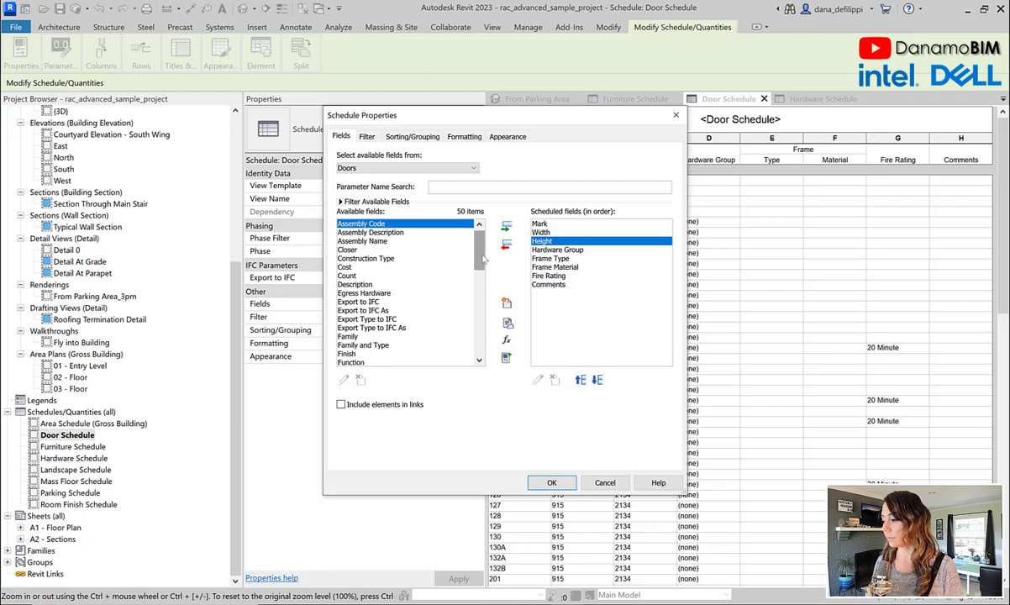
pyautogui.moveTo(479, 257); pyautogui.dragTo(463, 340)
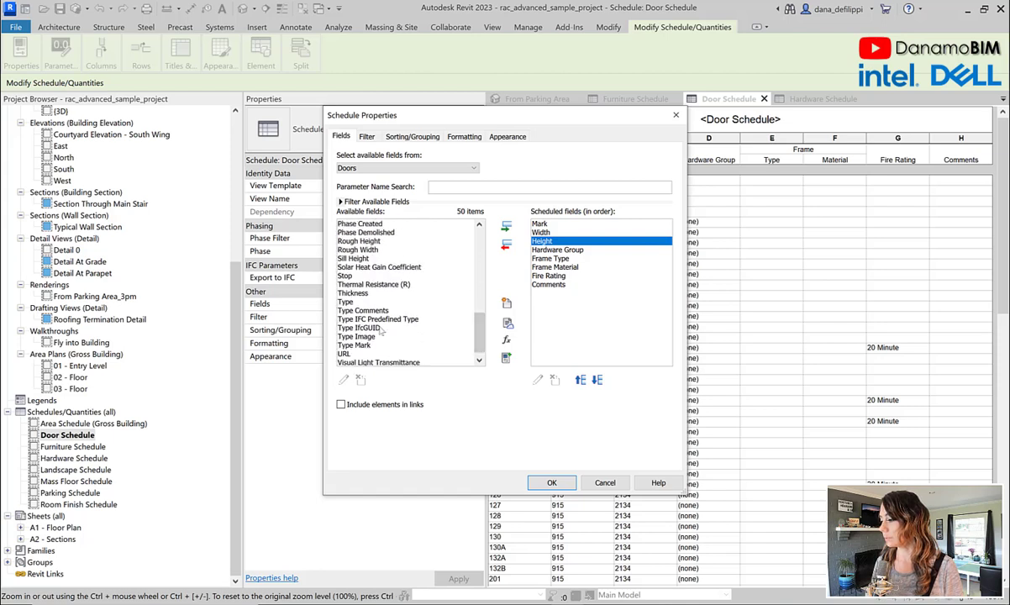
pyautogui.doubleClick(360, 302)
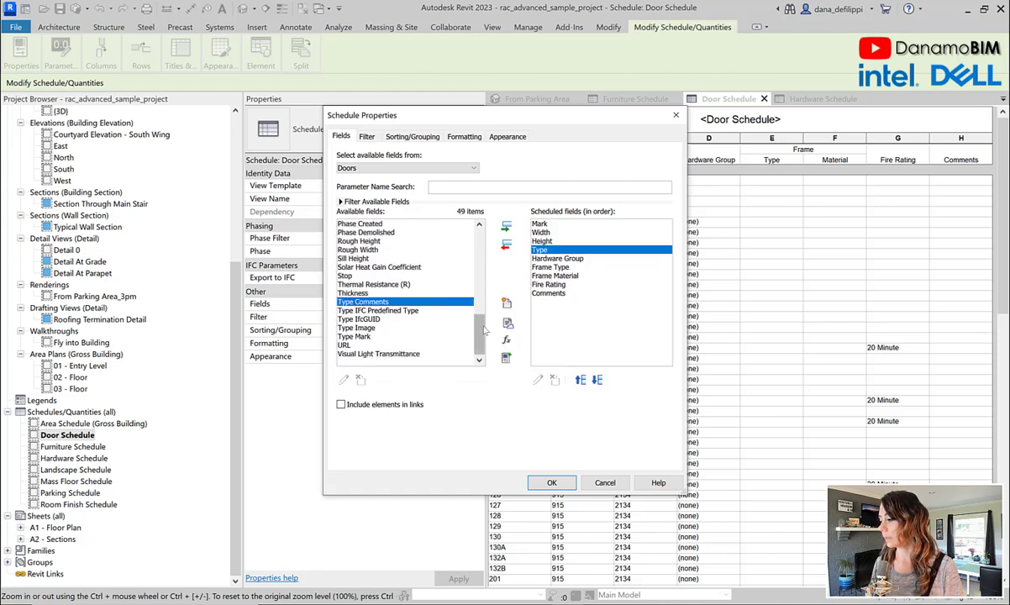
pyautogui.moveTo(476, 332); pyautogui.dragTo(486, 265)
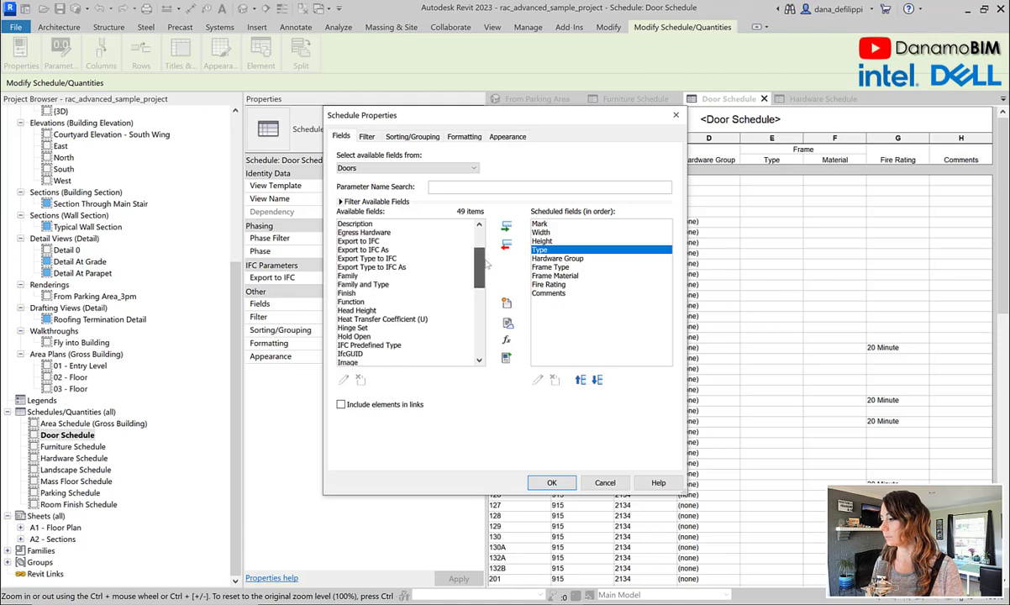
pyautogui.doubleClick(347, 275)
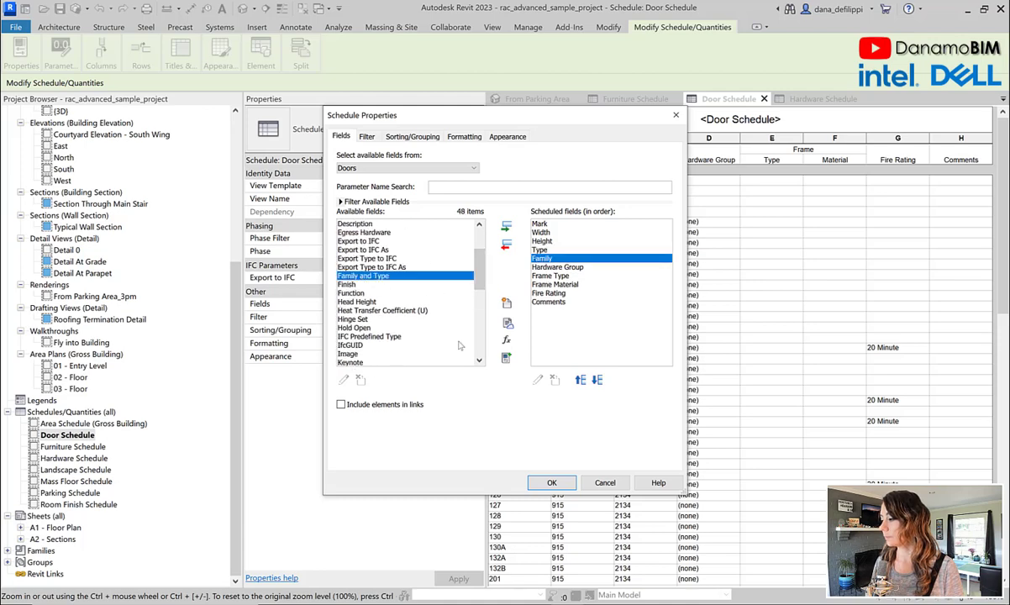
pyautogui.click(546, 488)
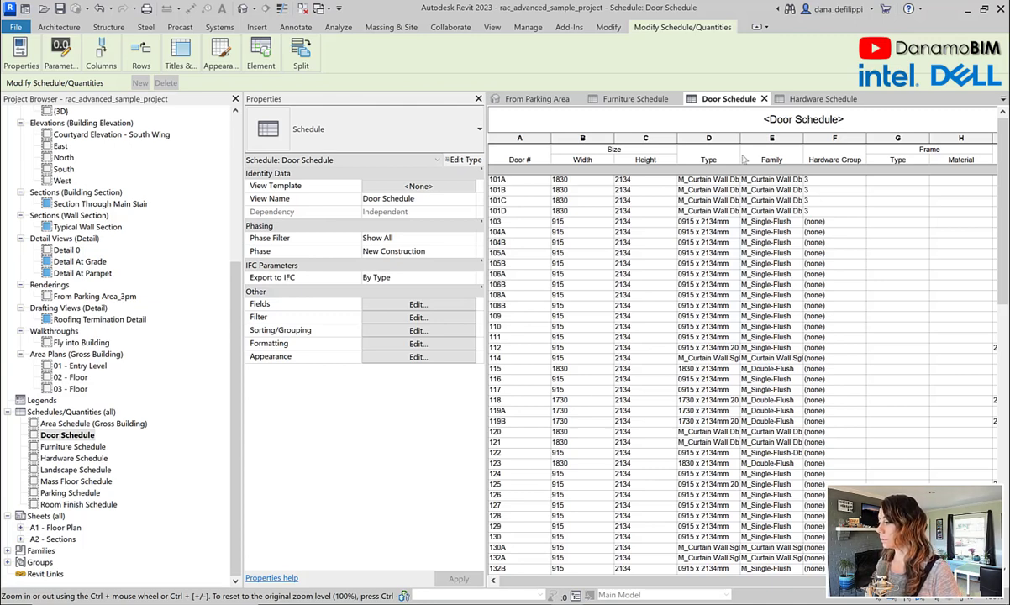
# Widen the Type column so names like M_Curtain Wall Dbl Glass read fully.
pyautogui.moveTo(740, 138); pyautogui.dragTo(790, 138)
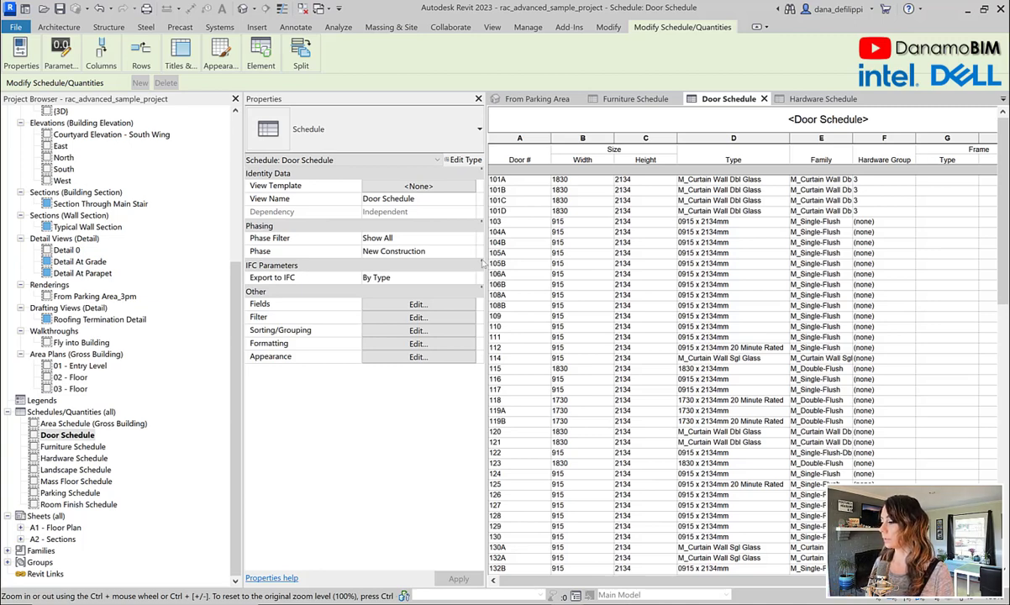
# Sort the Door Schedule by Type in the sorting and grouping settings.
pyautogui.click(407, 332)
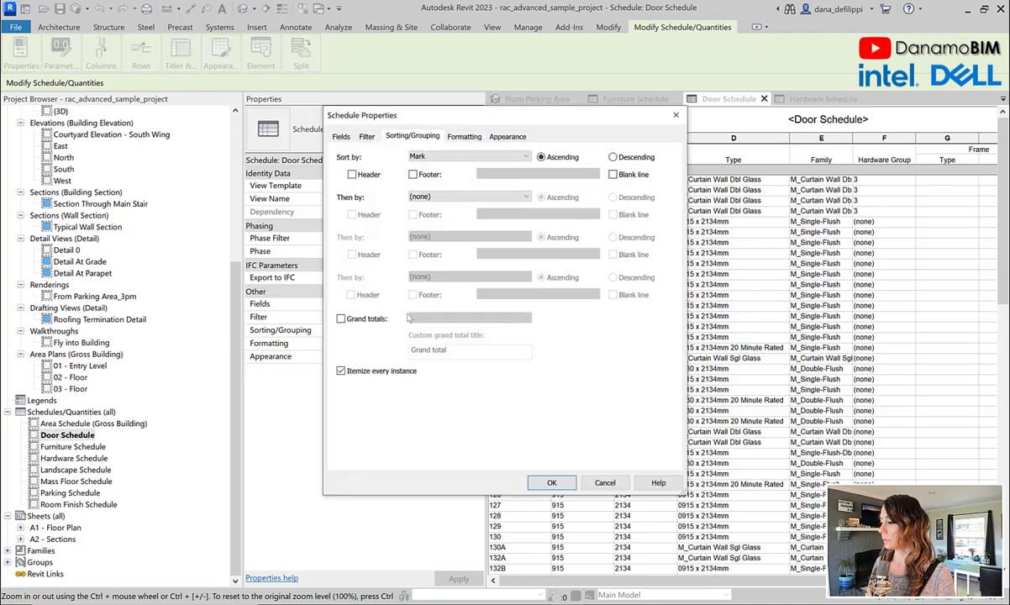
pyautogui.click(429, 156)
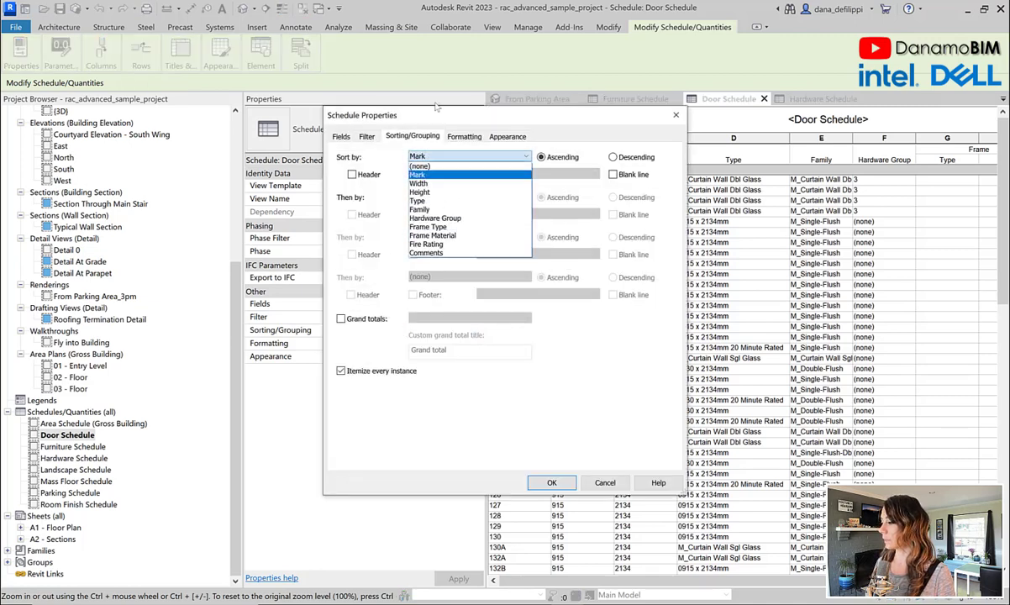
pyautogui.click(431, 203)
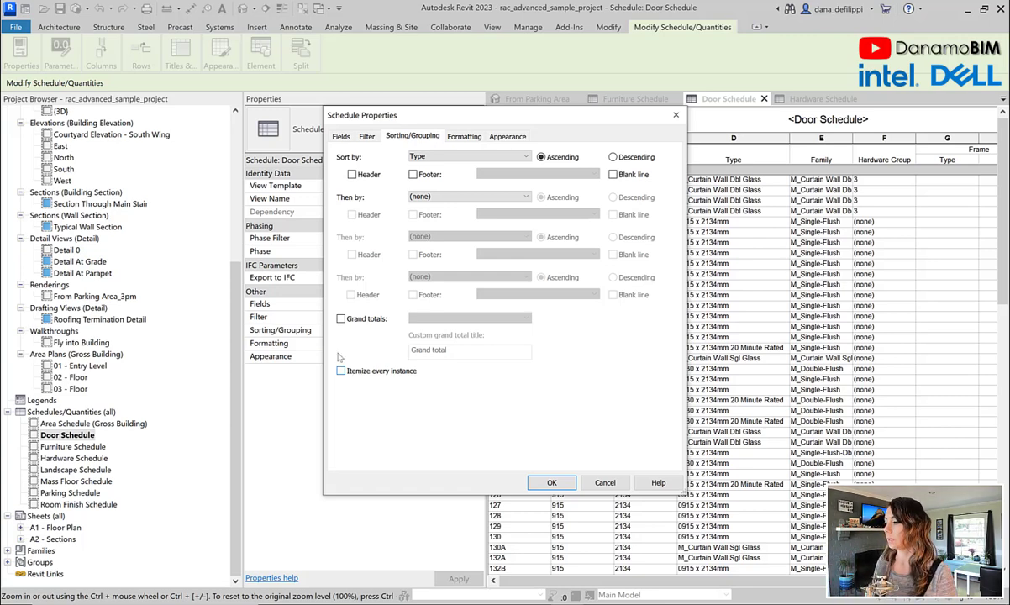
# Add a Count field right after Mark and apply the grouped layout.
pyautogui.click(338, 137)
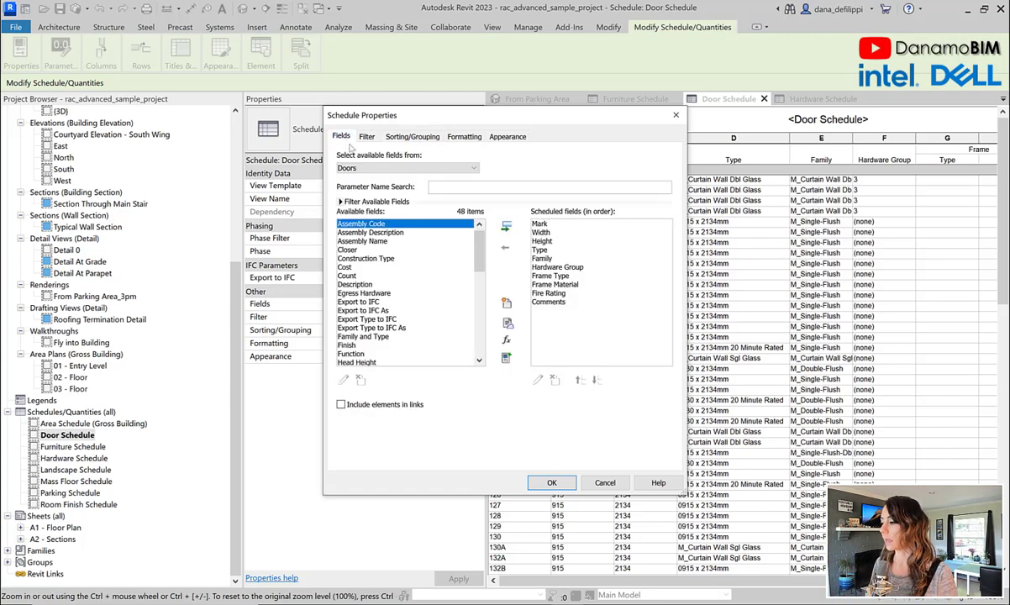
pyautogui.click(364, 276)
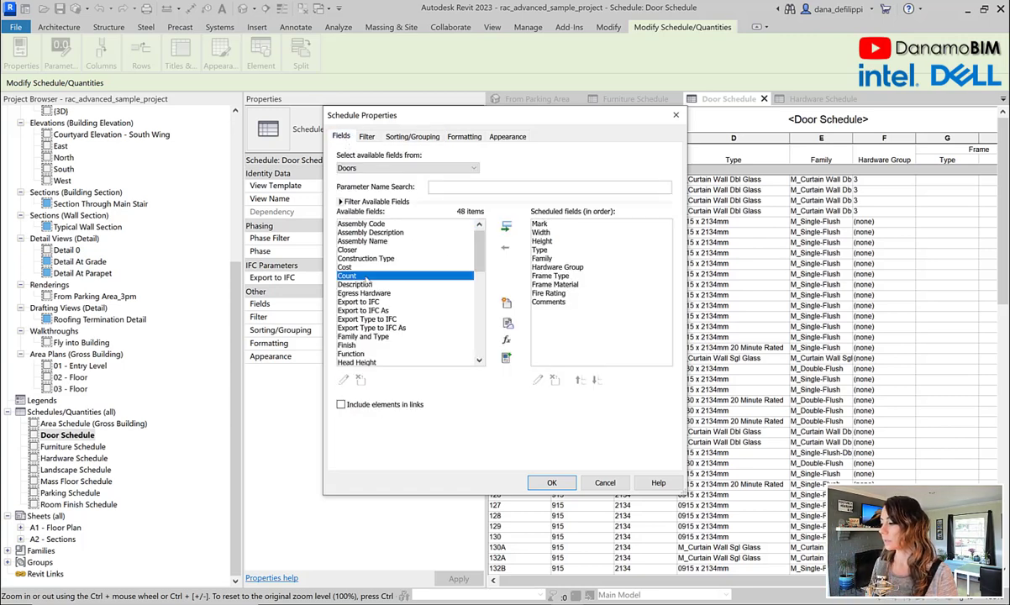
pyautogui.click(542, 224)
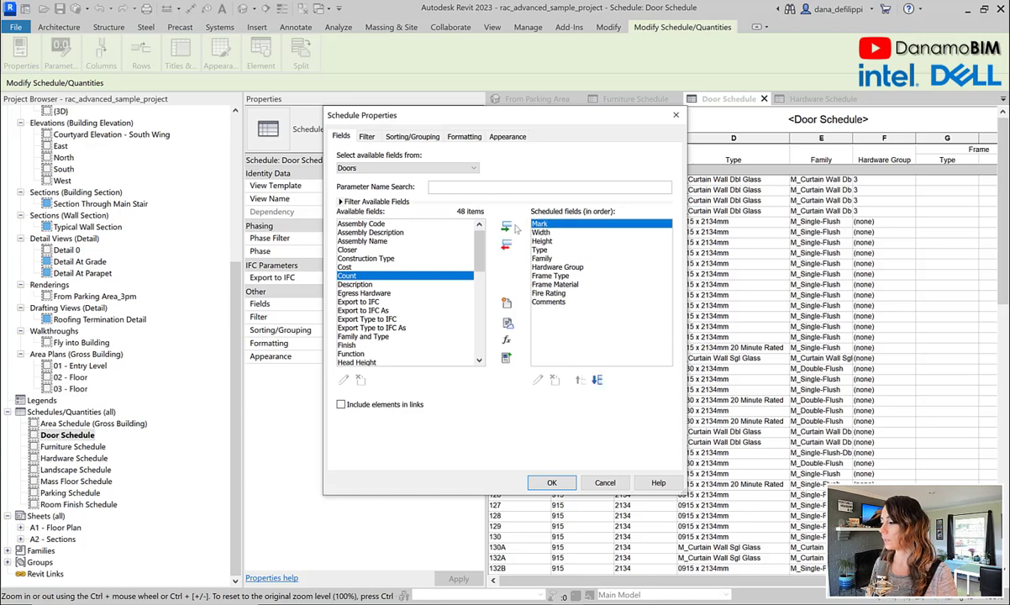
pyautogui.click(506, 227)
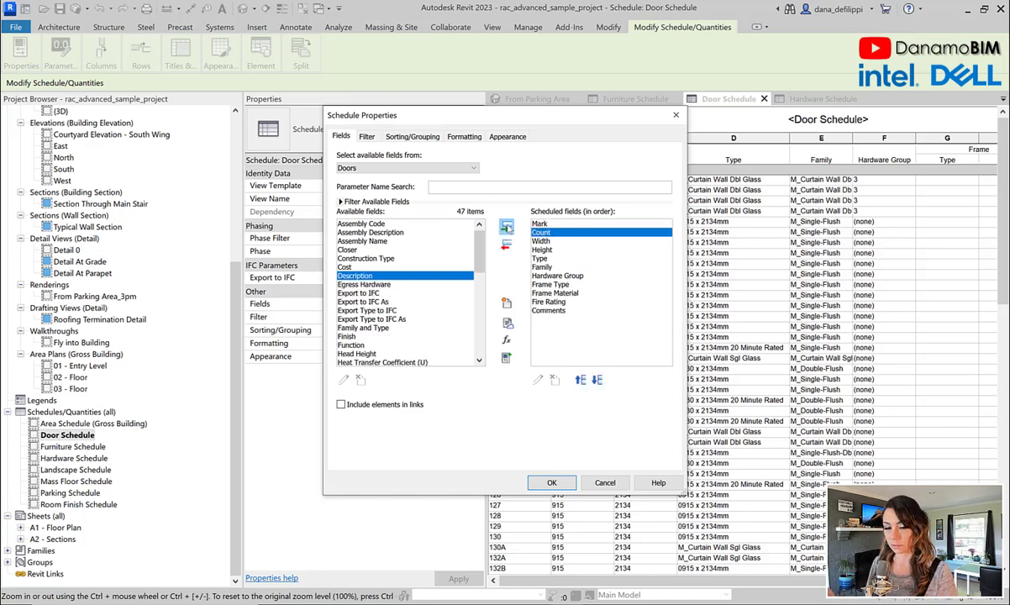
pyautogui.click(549, 484)
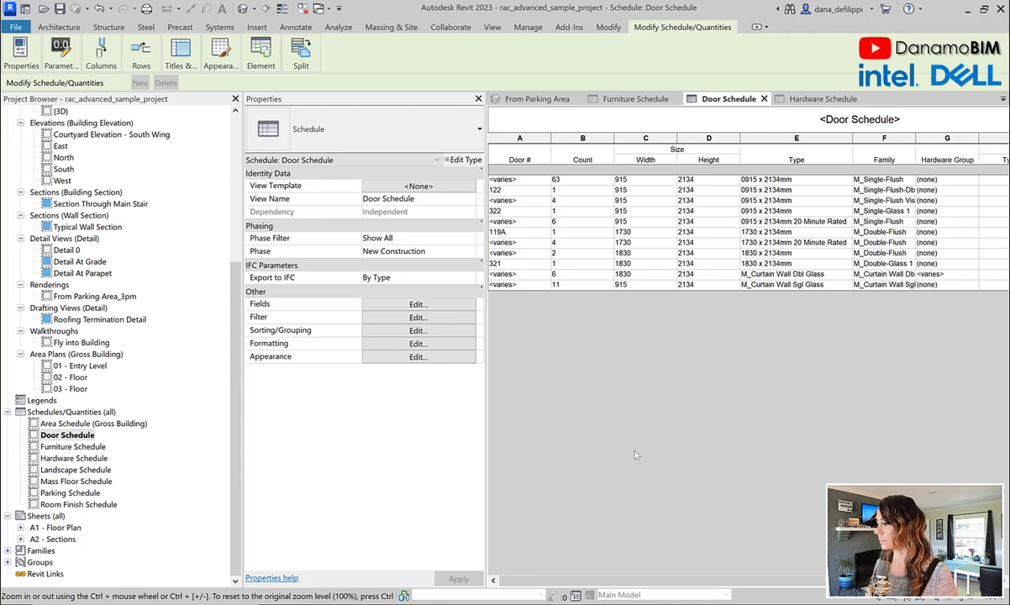
# Set Hardware Group 1 on the 63-door M_Single-Flush 0915 x 2134mm row.
pyautogui.moveTo(727, 576); pyautogui.dragTo(880, 577)
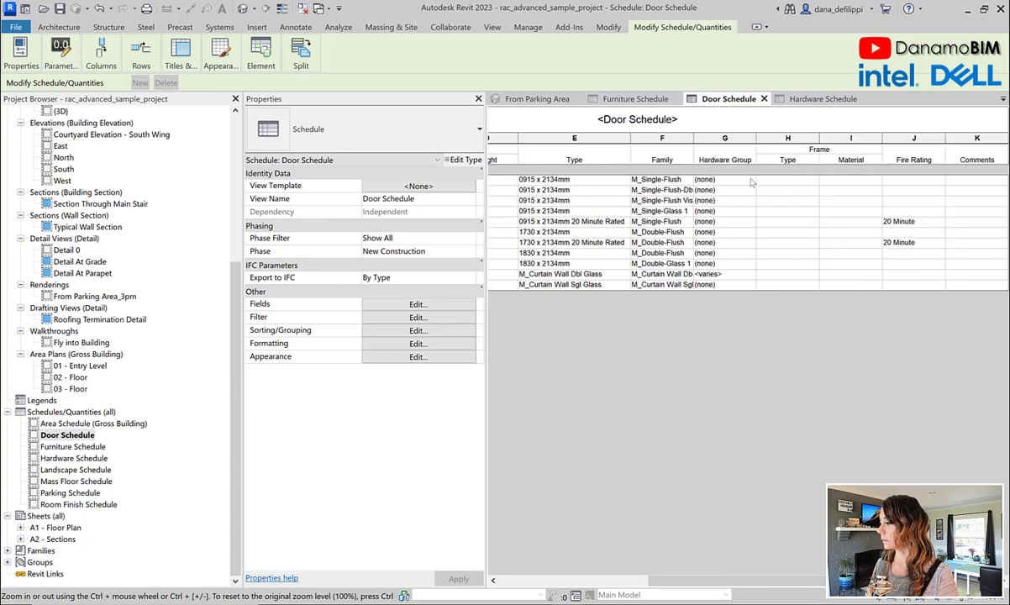
pyautogui.click(707, 179)
pyautogui.click(702, 199)
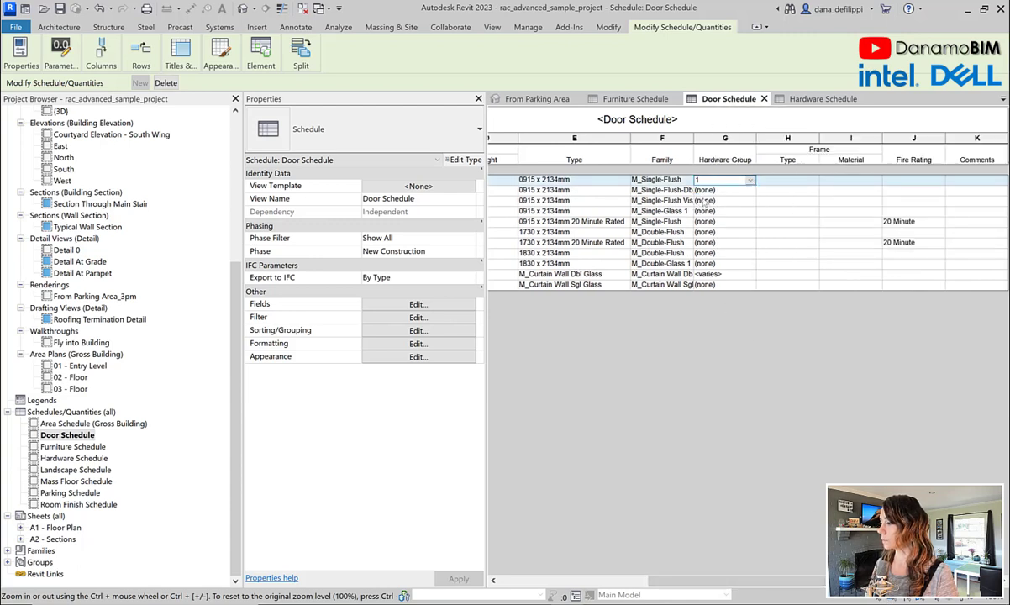
pyautogui.click(400, 343)
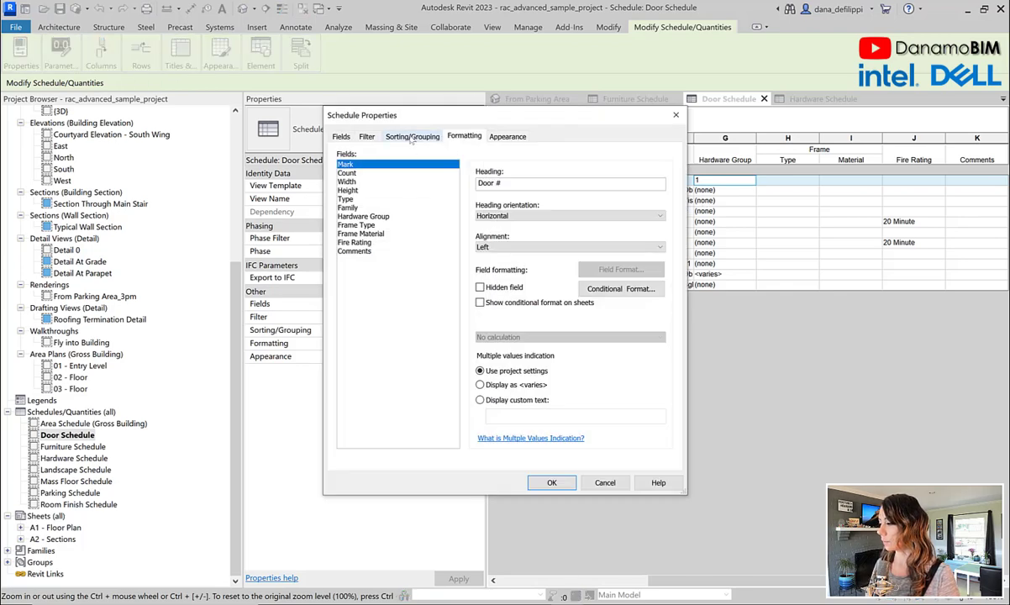
pyautogui.click(412, 138)
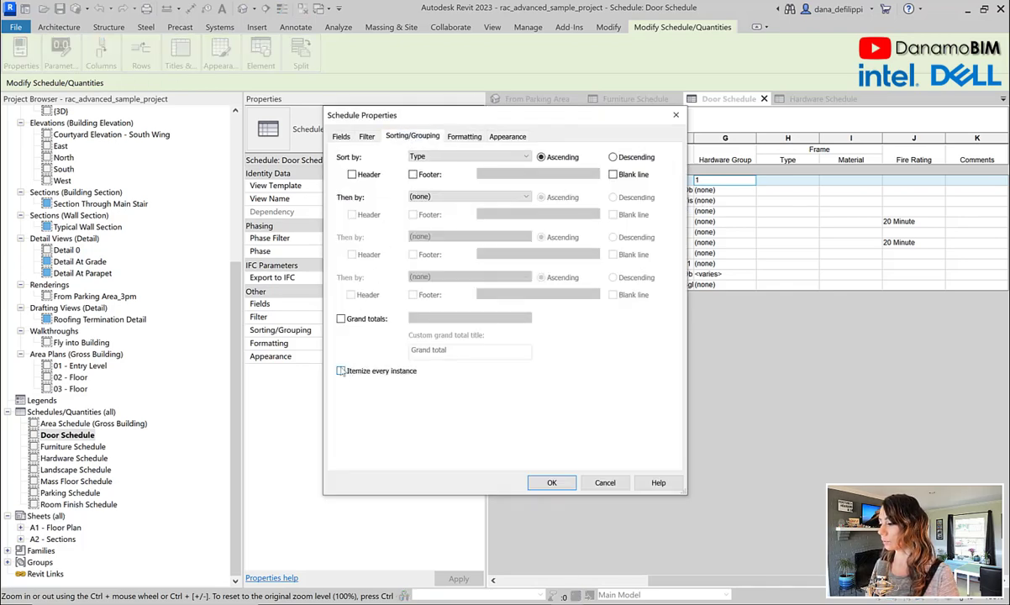
pyautogui.click(341, 371)
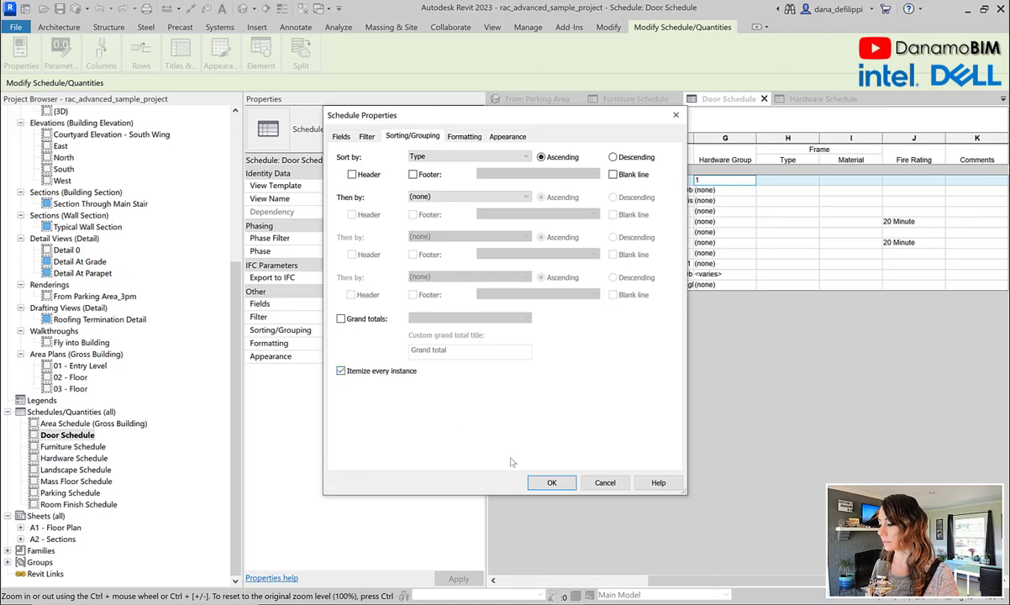
pyautogui.click(542, 484)
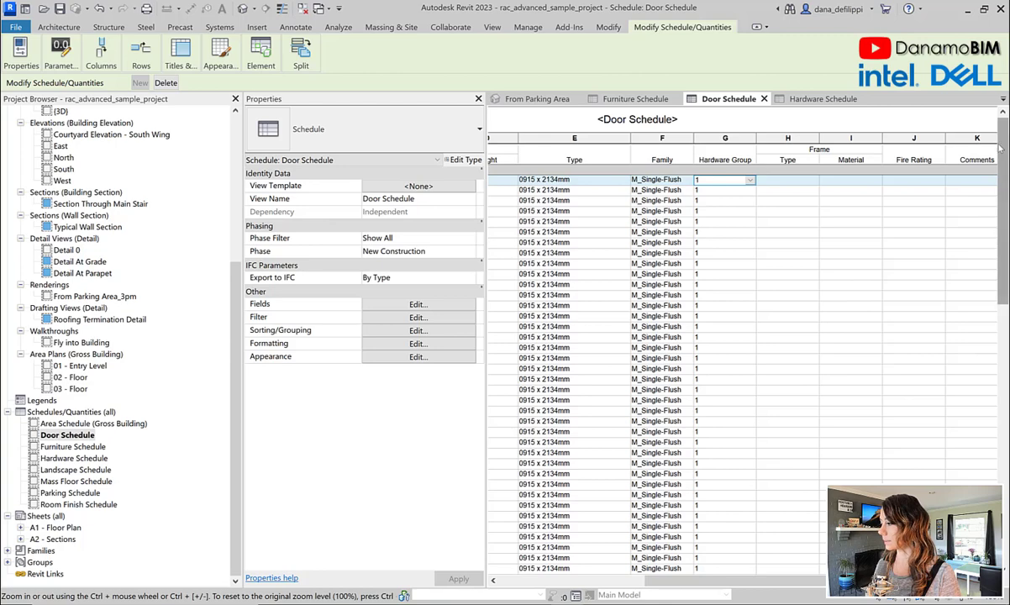
pyautogui.moveTo(1002, 164); pyautogui.dragTo(908, 290)
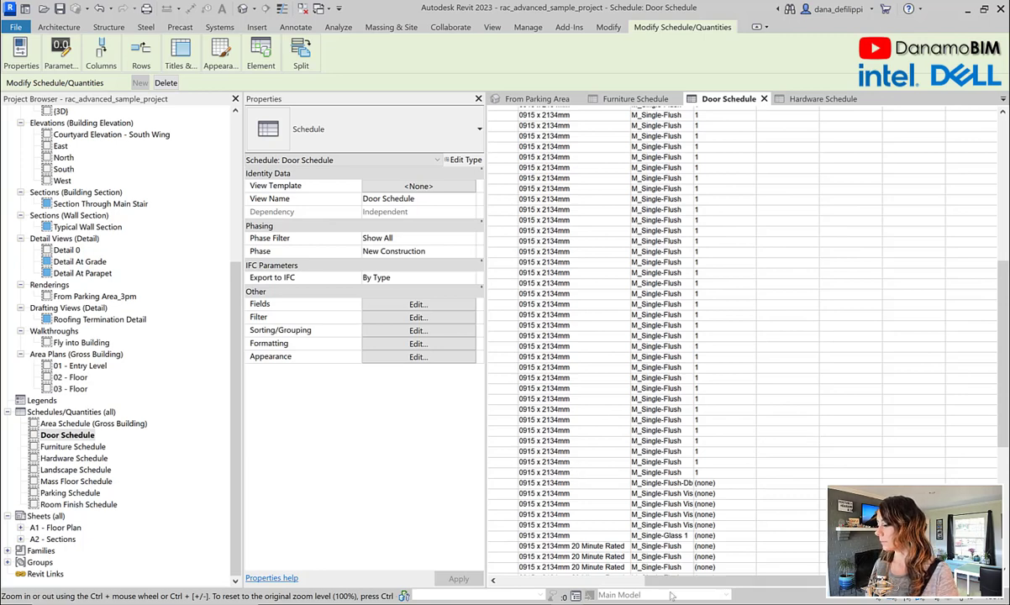
pyautogui.moveTo(672, 596); pyautogui.dragTo(479, 582)
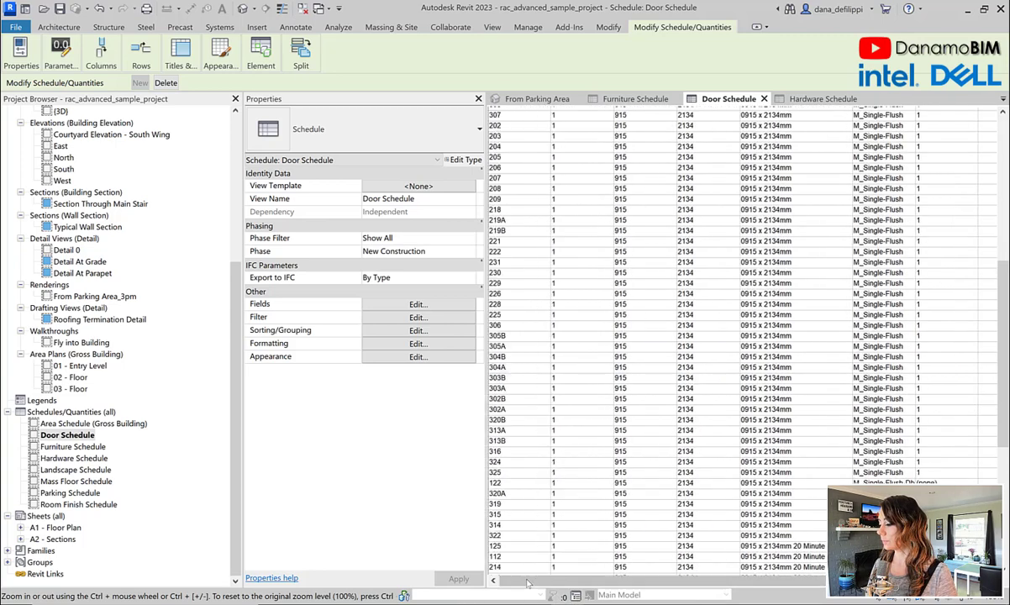
# Add a schedule filter where Mark begins with 2.
pyautogui.click(380, 332)
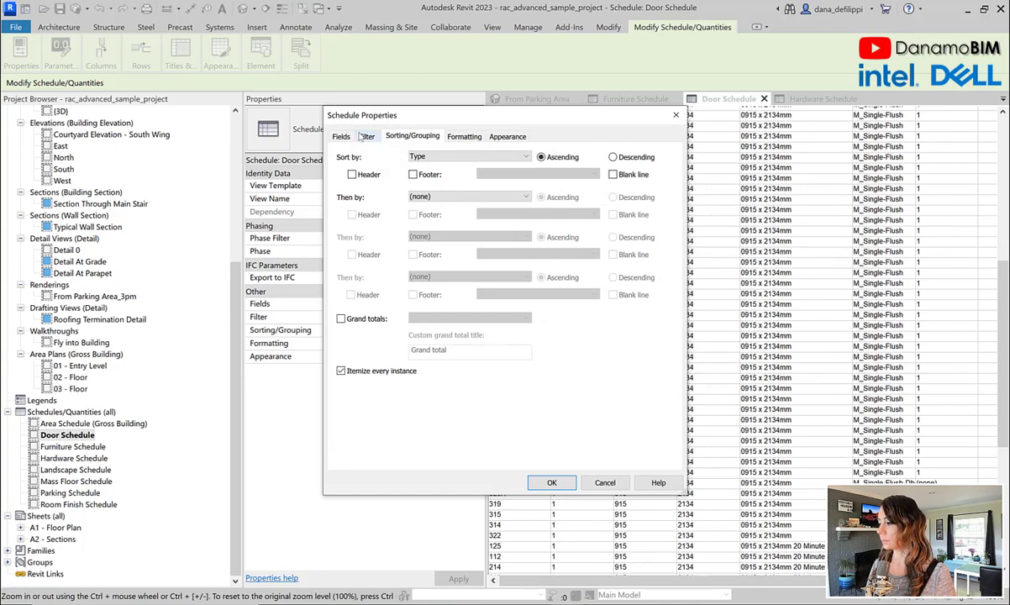
pyautogui.click(367, 137)
pyautogui.click(392, 159)
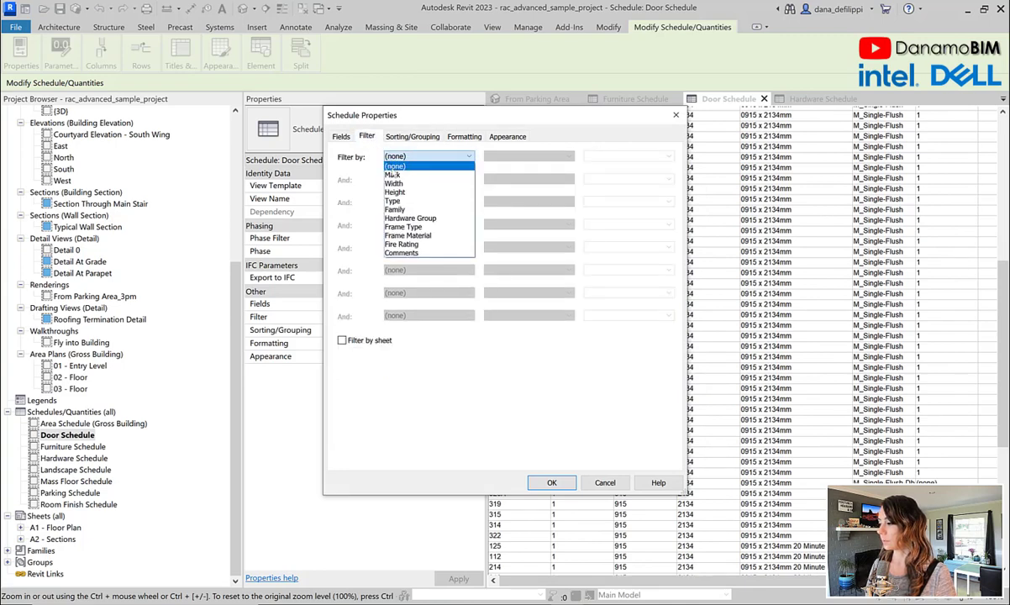
pyautogui.click(394, 168)
pyautogui.click(497, 159)
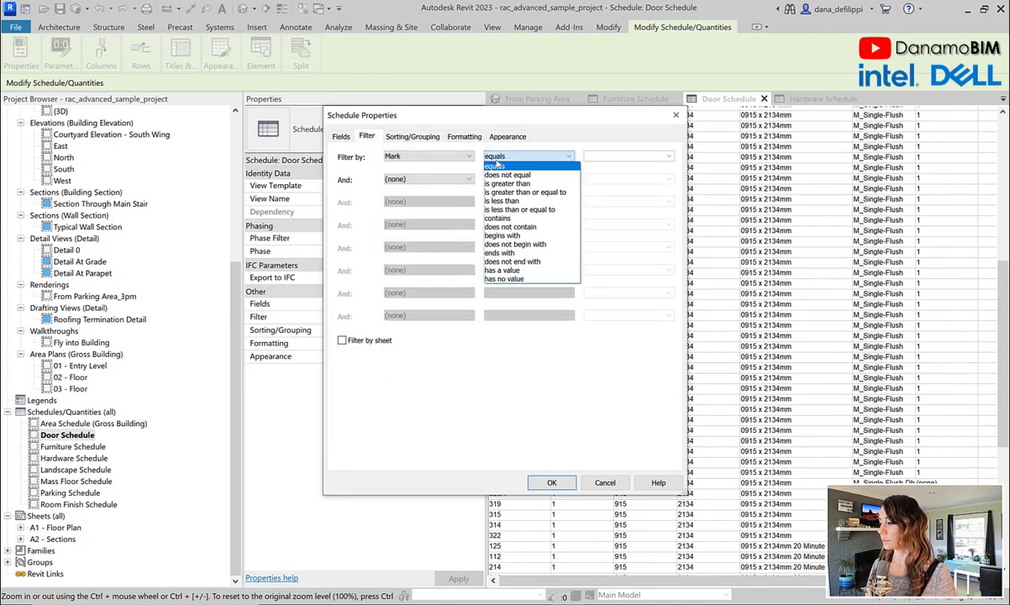
pyautogui.click(511, 236)
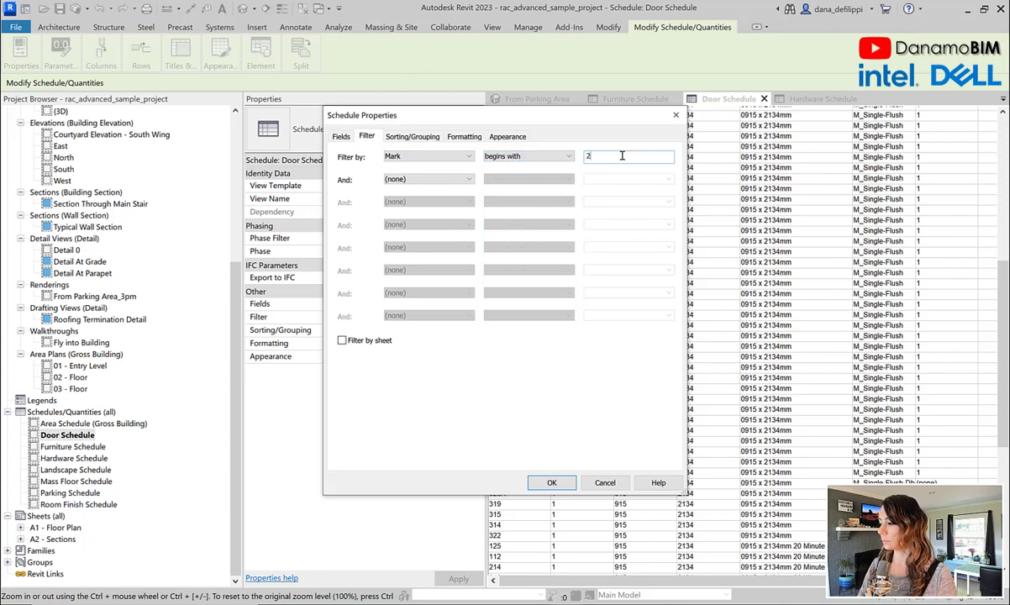
# Set Sort by to (none) and apply the filtered schedule.
pyautogui.click(411, 135)
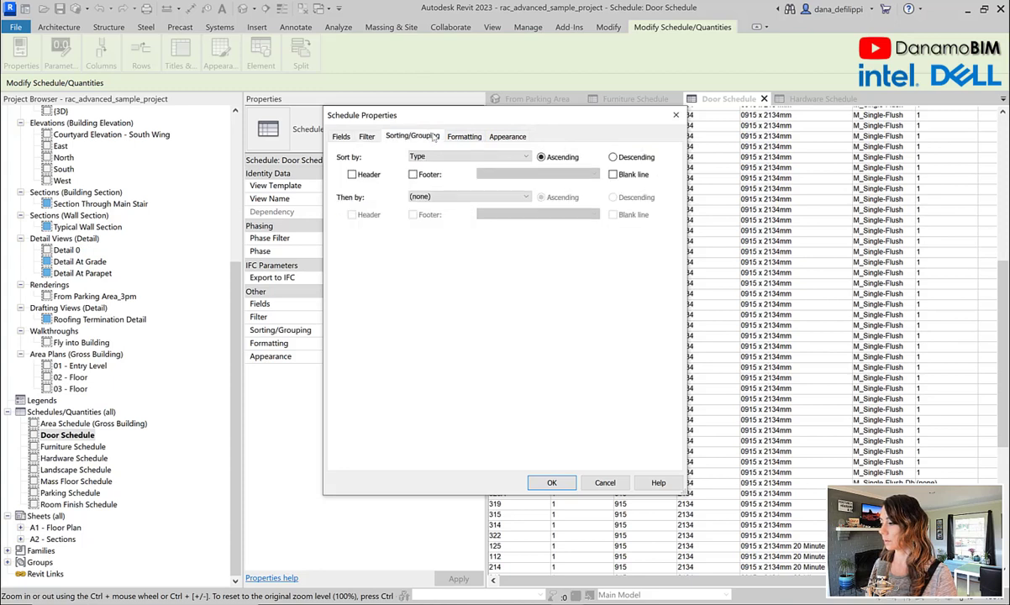
pyautogui.click(422, 157)
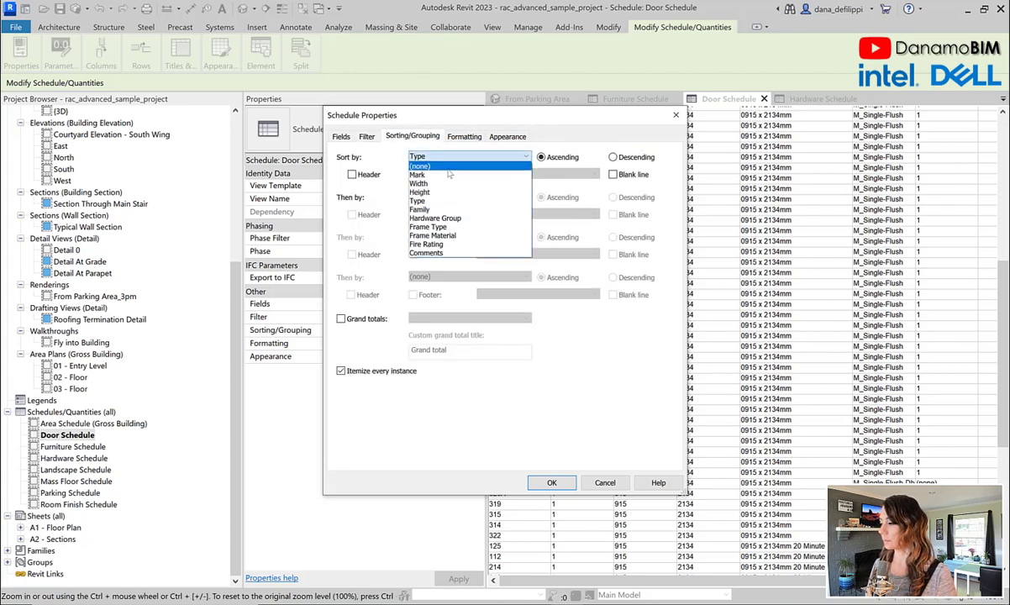
pyautogui.click(424, 165)
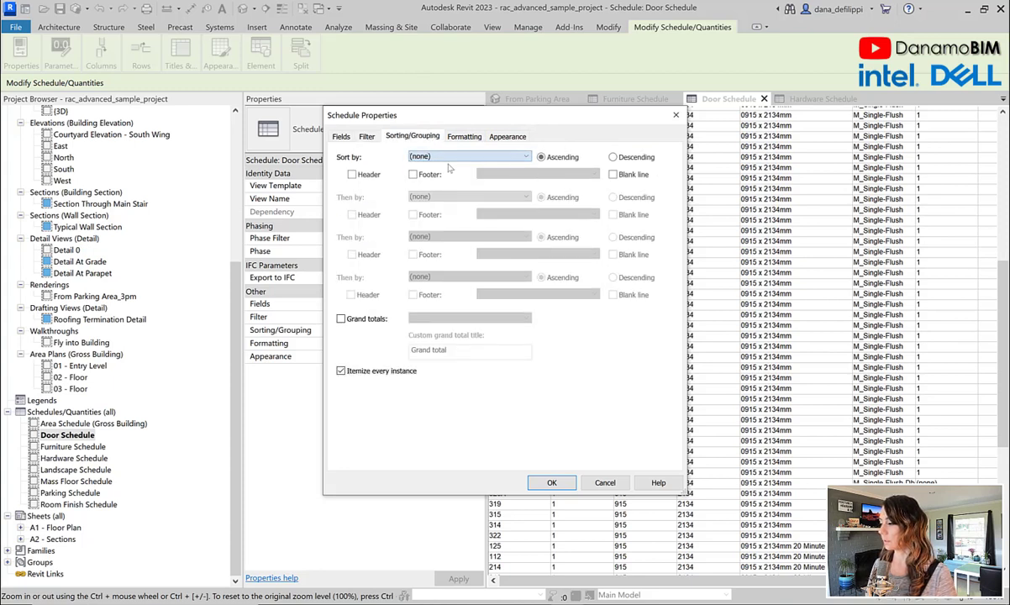
pyautogui.click(553, 483)
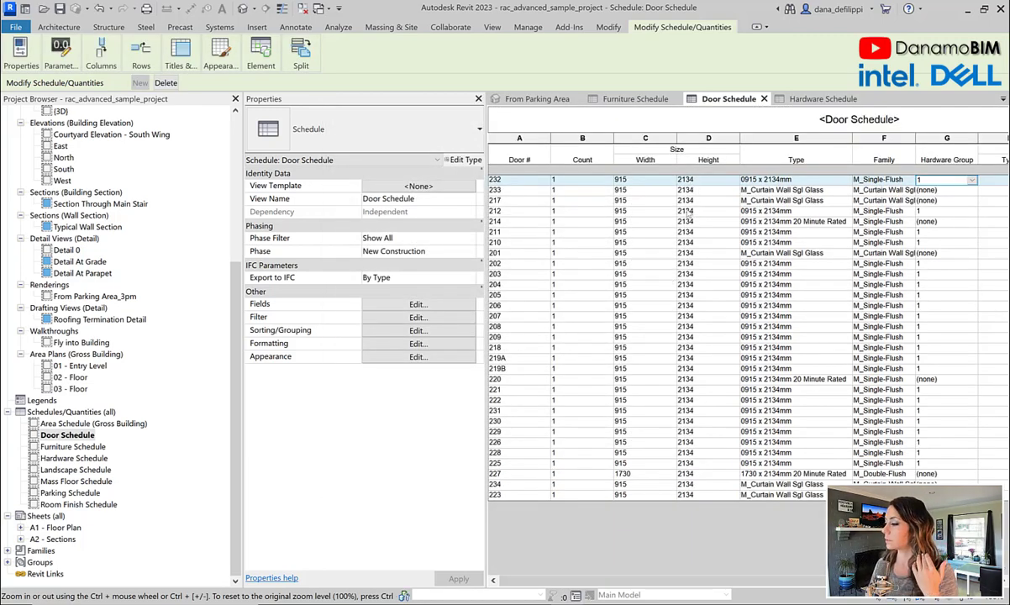
pyautogui.click(520, 142)
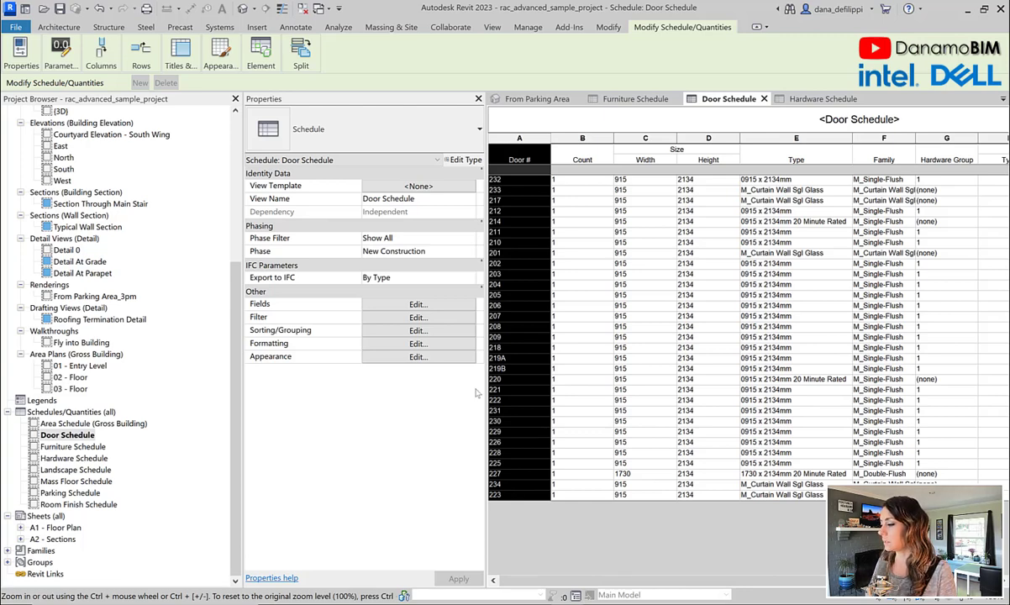
# Turn off Itemize every instance to merge the 31 filtered doors into one row.
pyautogui.click(395, 346)
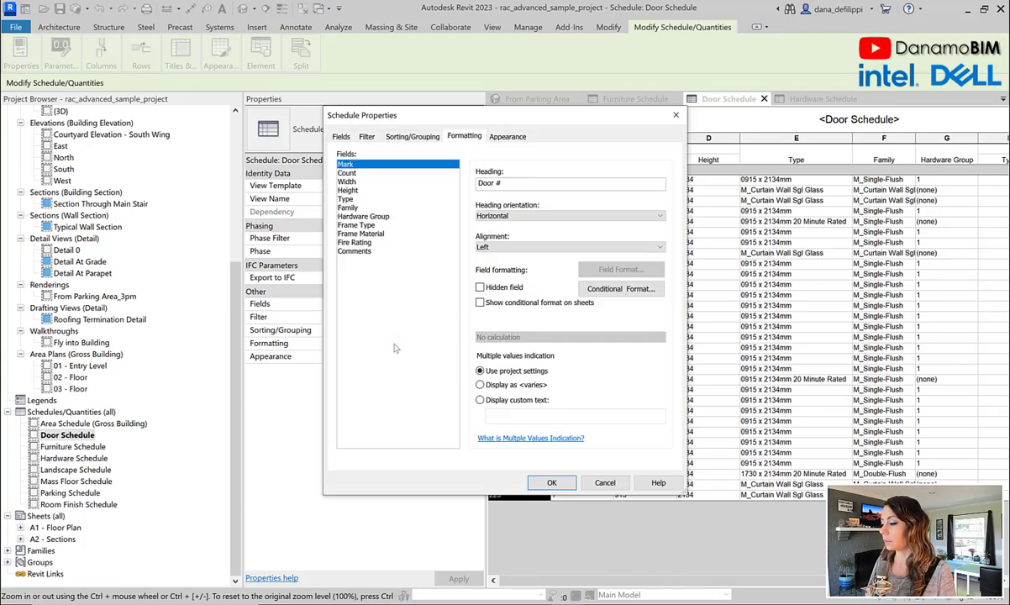
pyautogui.click(412, 136)
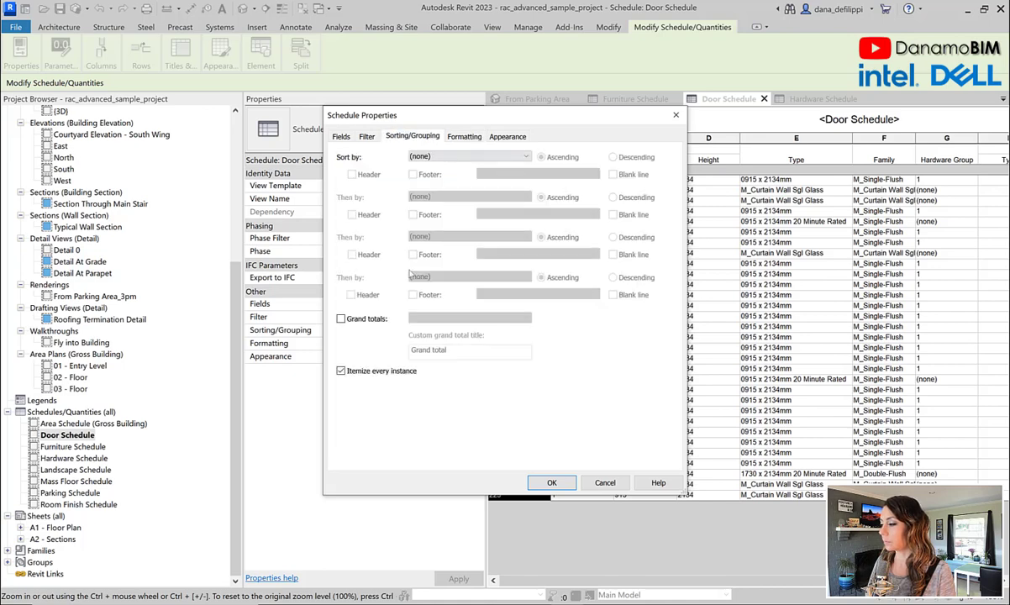
pyautogui.click(341, 371)
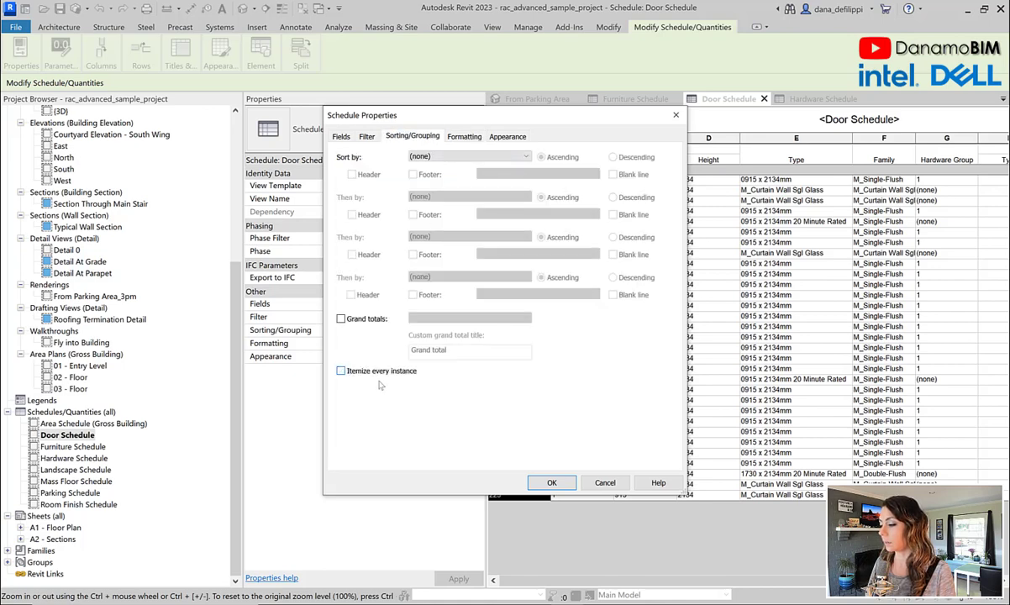
pyautogui.click(550, 482)
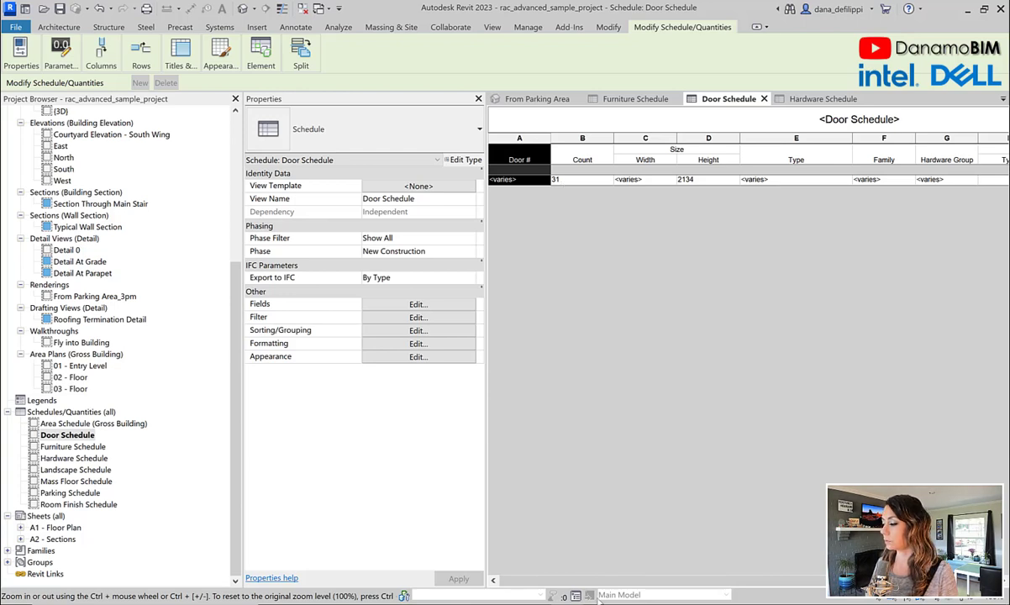
# Enter Frame Type F1 in the combined level-2 door row.
pyautogui.moveTo(602, 582); pyautogui.dragTo(699, 582)
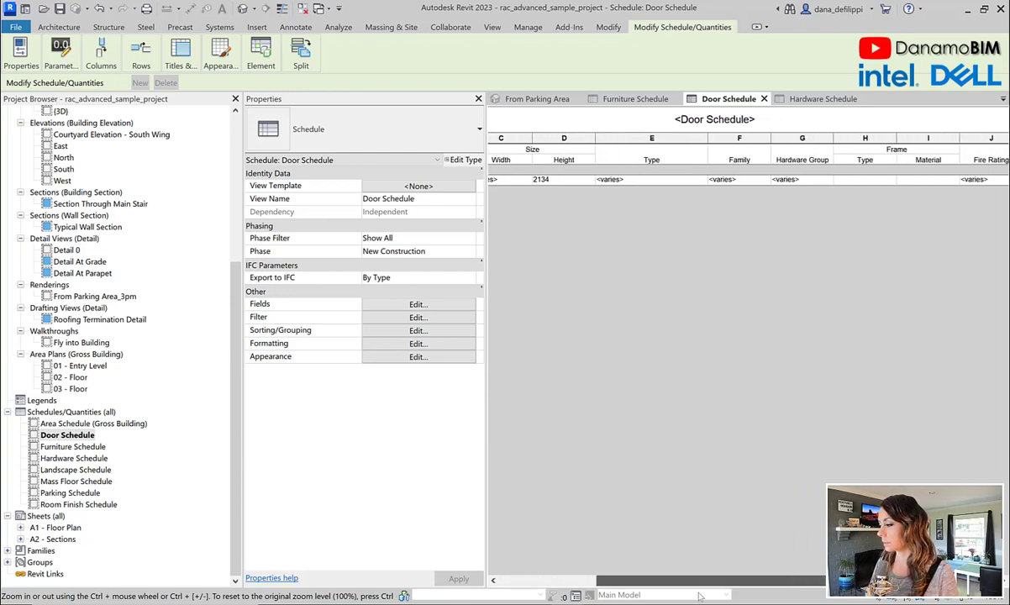
pyautogui.click(867, 180)
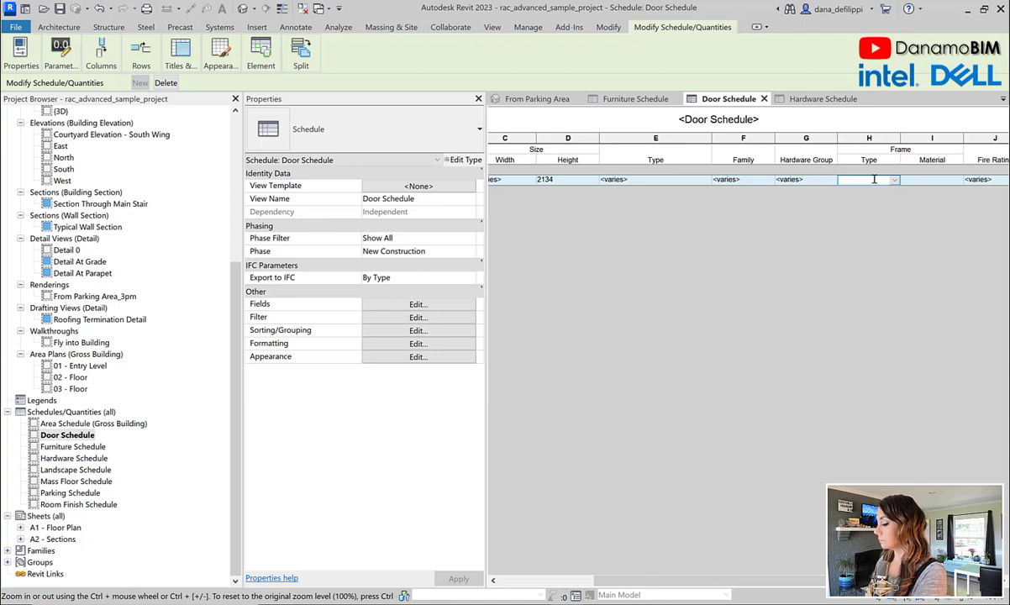
pyautogui.write('F1')
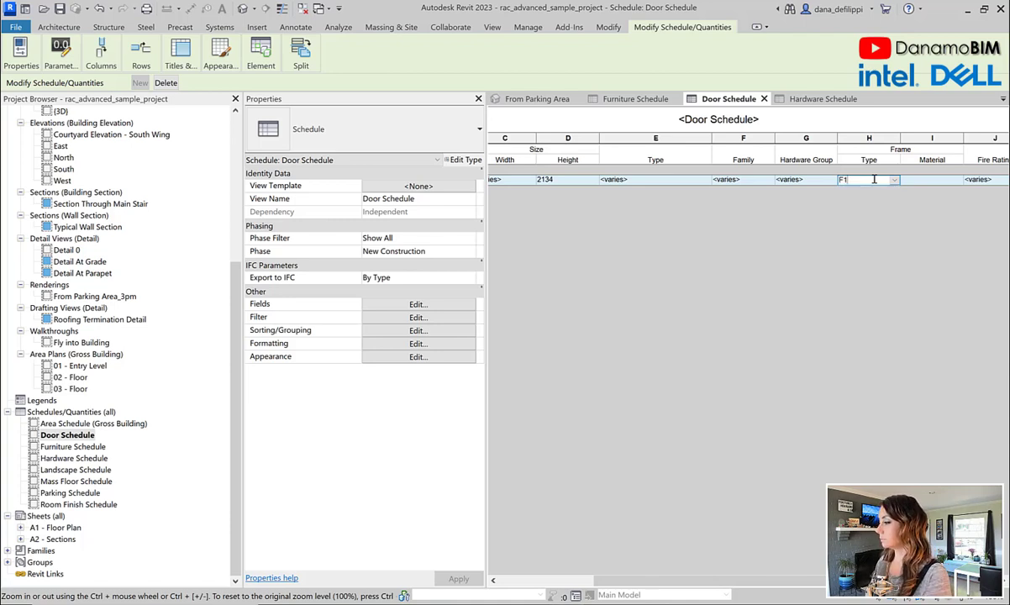
pyautogui.click(444, 317)
# Set Filter by to (none) and itemize every instance so all doors list individually.
pyautogui.click(409, 157)
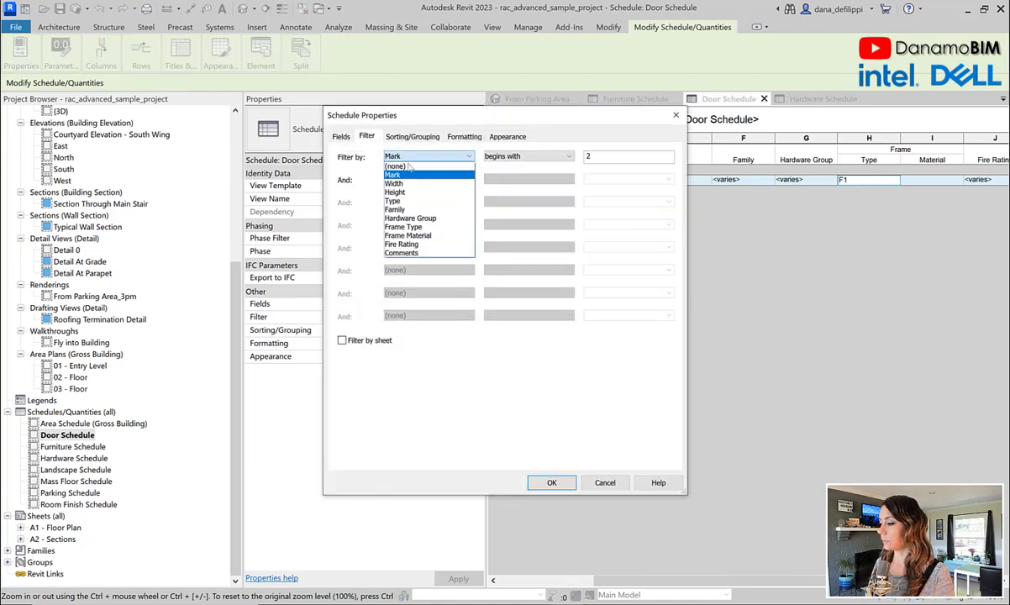
pyautogui.click(396, 165)
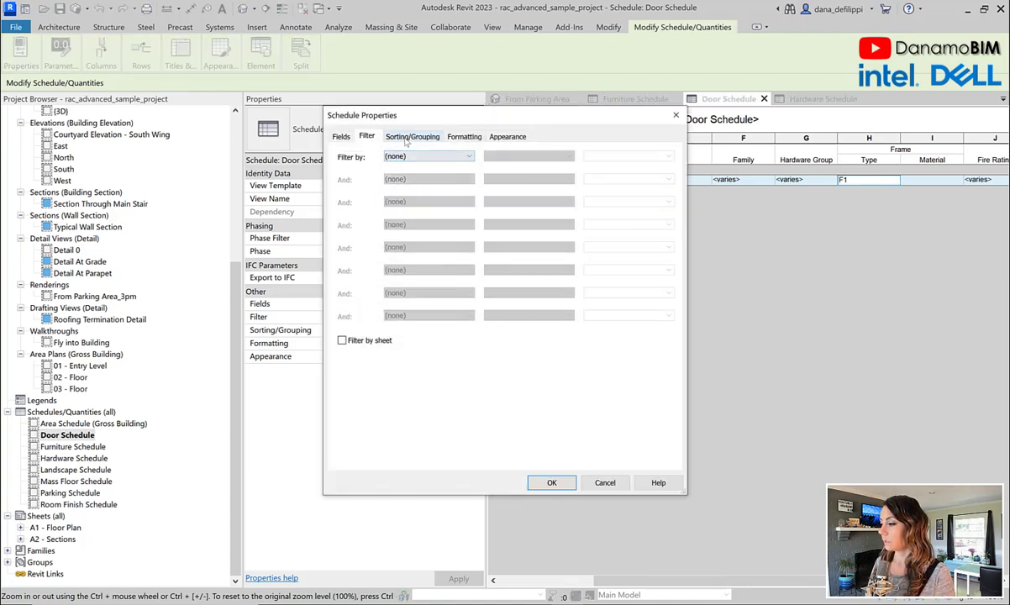
pyautogui.click(392, 136)
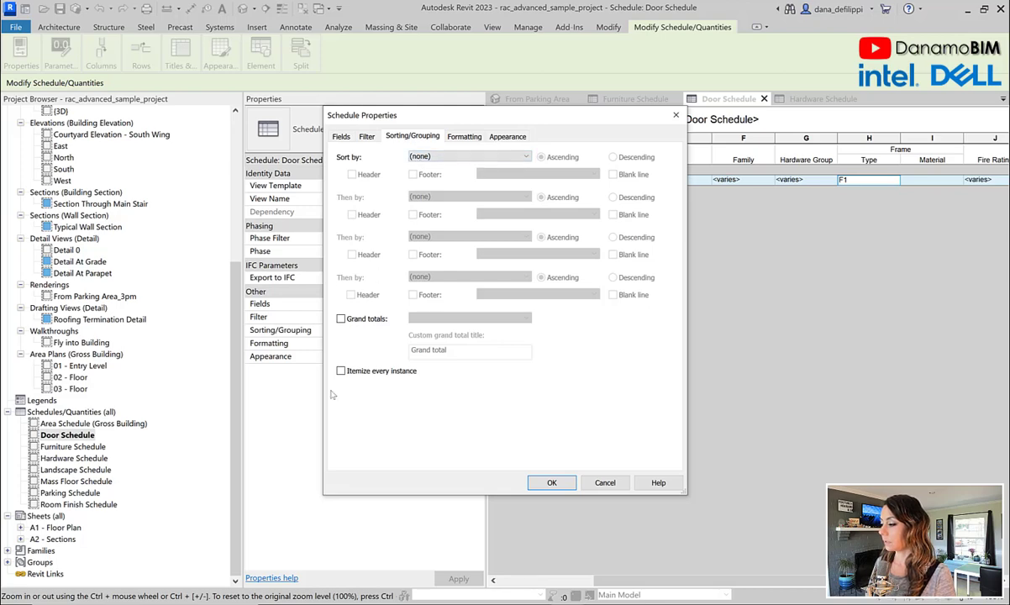
pyautogui.click(551, 482)
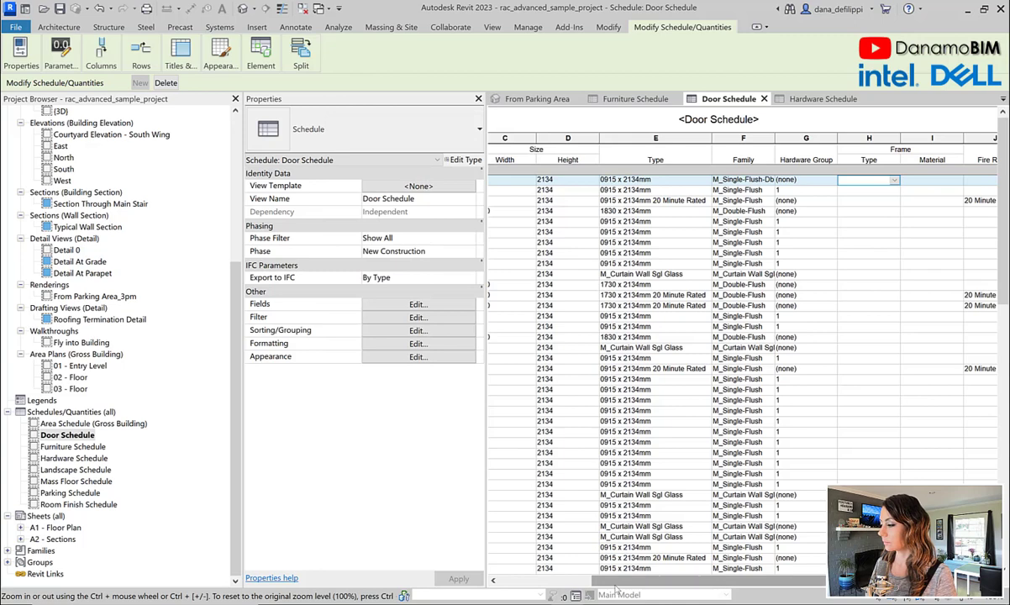
pyautogui.moveTo(612, 580); pyautogui.dragTo(482, 591)
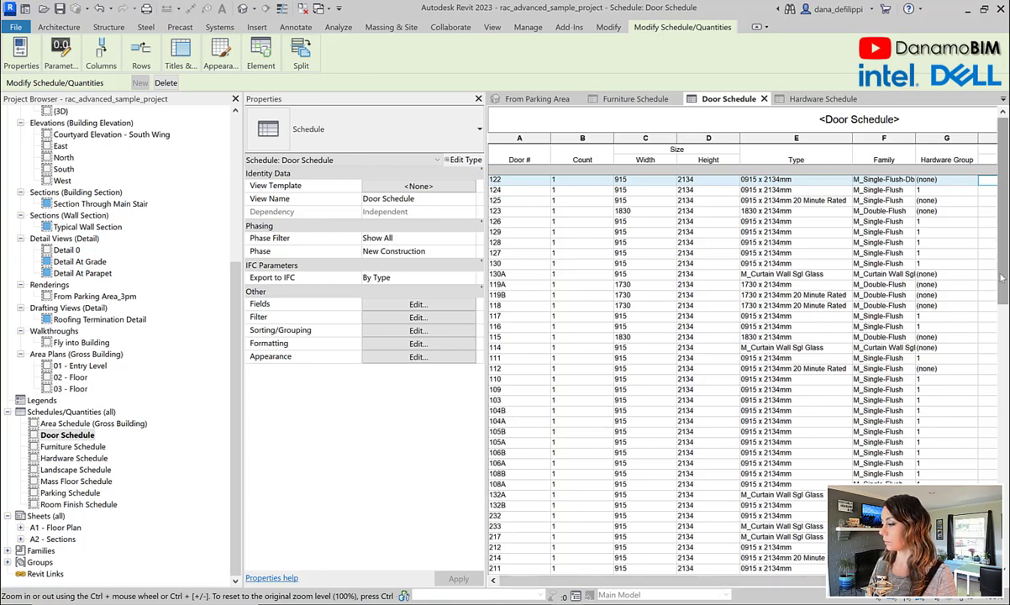
pyautogui.scroll(-3, 943, 263)
pyautogui.scroll(-9, 1004, 412)
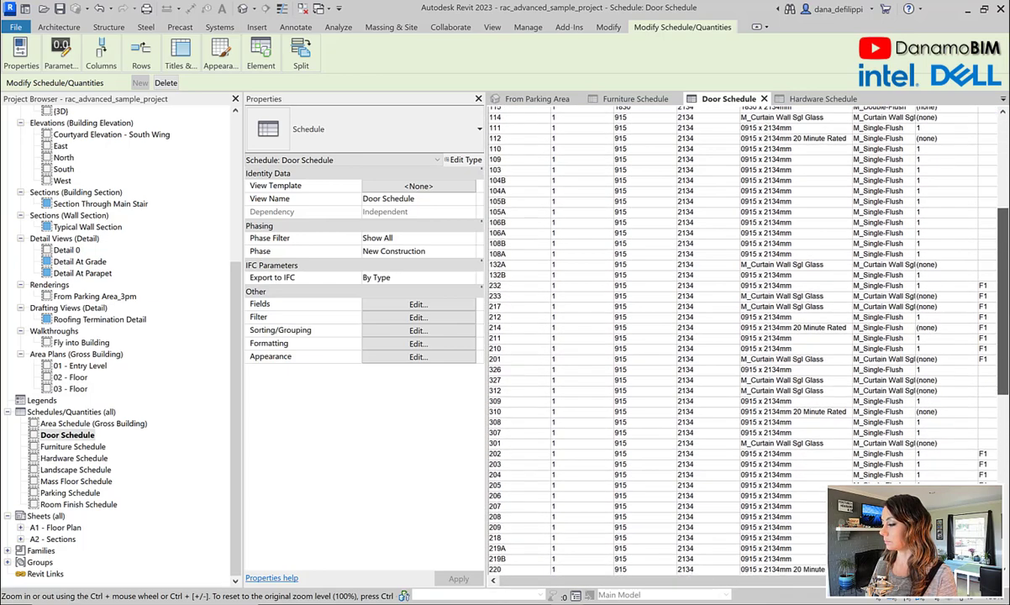
pyautogui.moveTo(1005, 412)
pyautogui.mouseDown()
pyautogui.moveTo(1000, 459)
pyautogui.moveTo(989, 401)
pyautogui.mouseUp()
pyautogui.scroll(8, 990, 401)
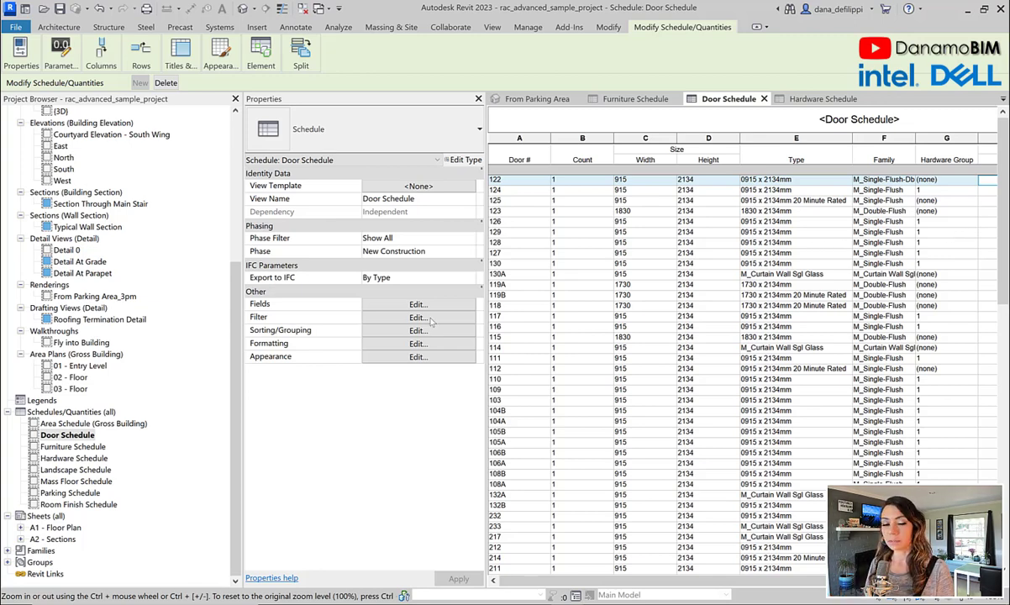
pyautogui.click(594, 142)
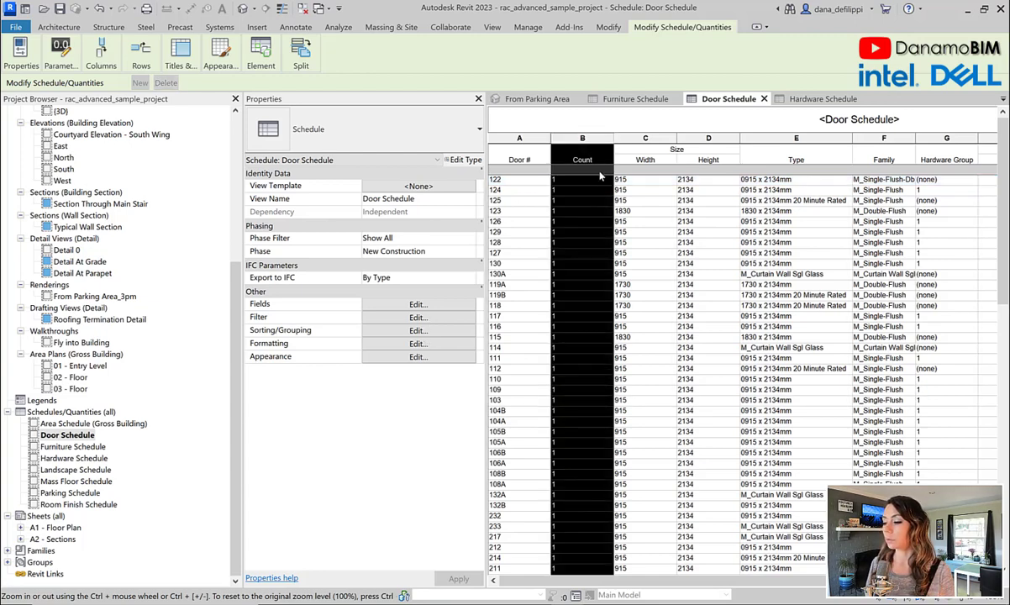